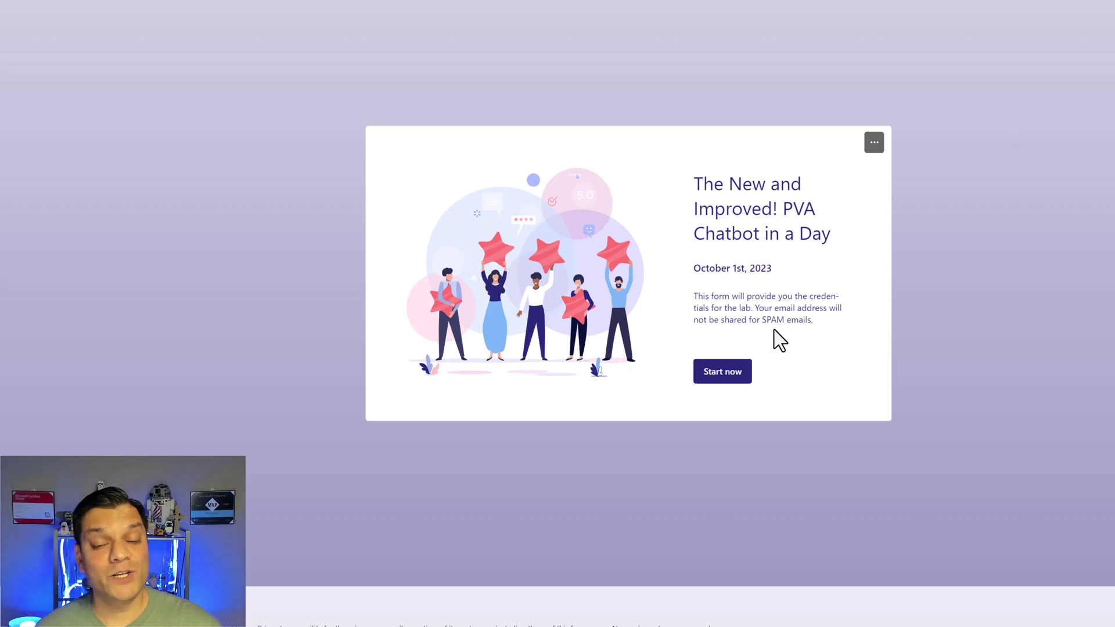
Start the PVA Chatbot in a Day request form and focus its Email Address answer.
click(735, 376)
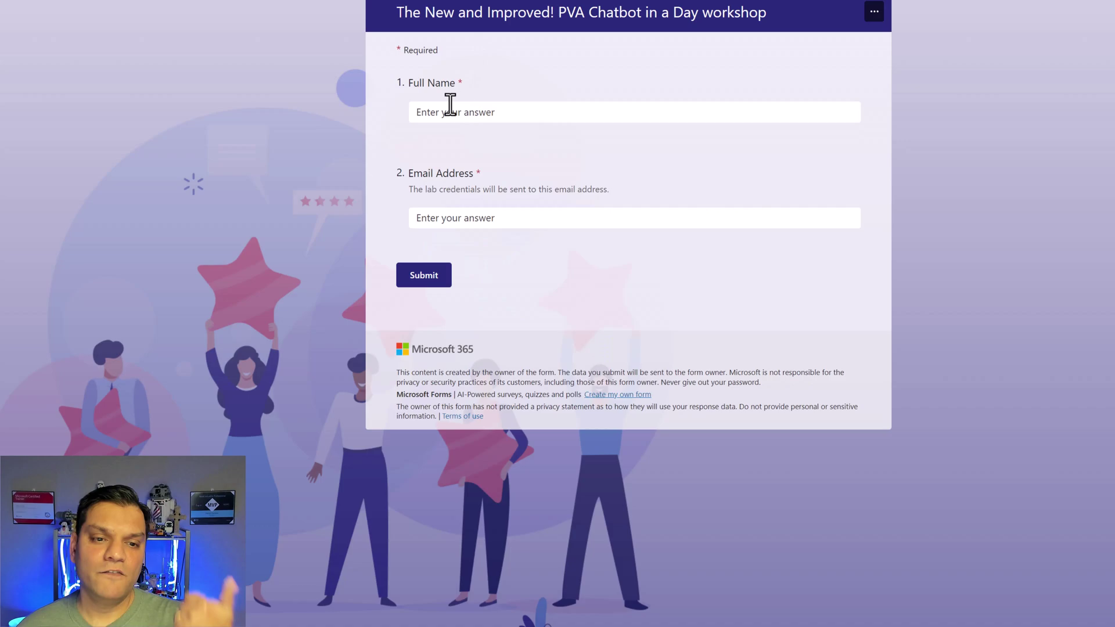
click(471, 223)
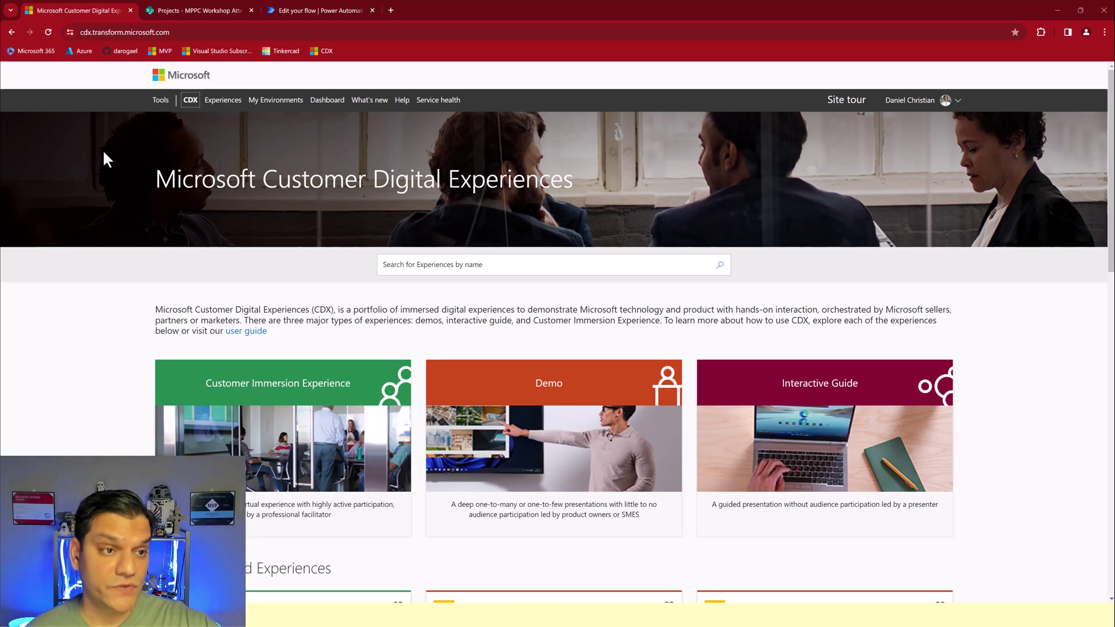
Review the MPPC Workshop Attendees rows of student emails, lab usernames and lab passwords.
click(170, 4)
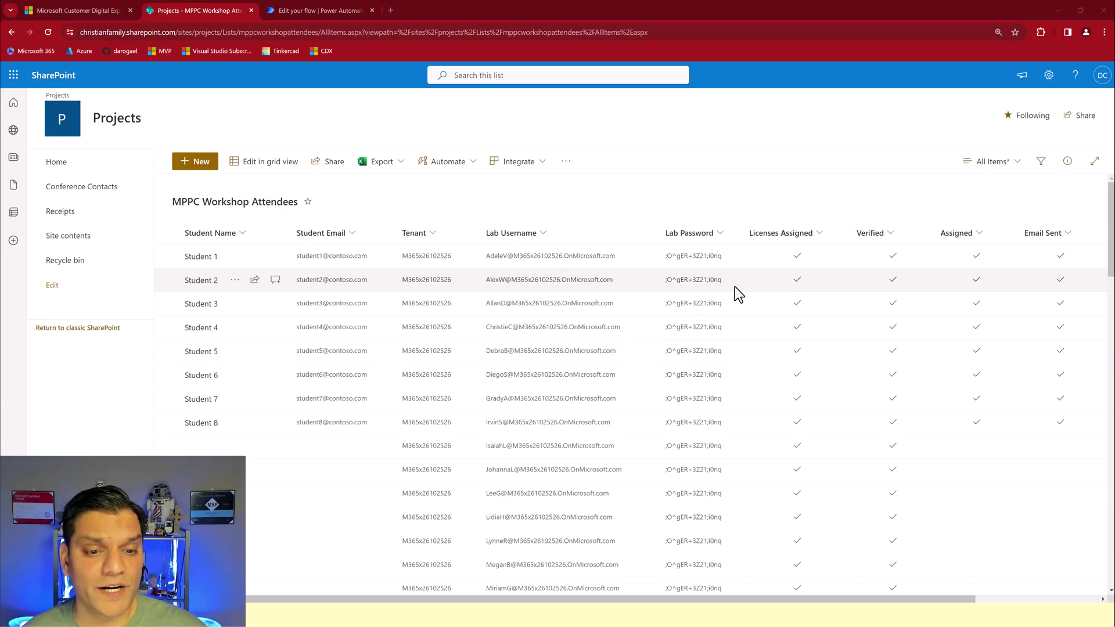
scroll(734, 287, down, 2)
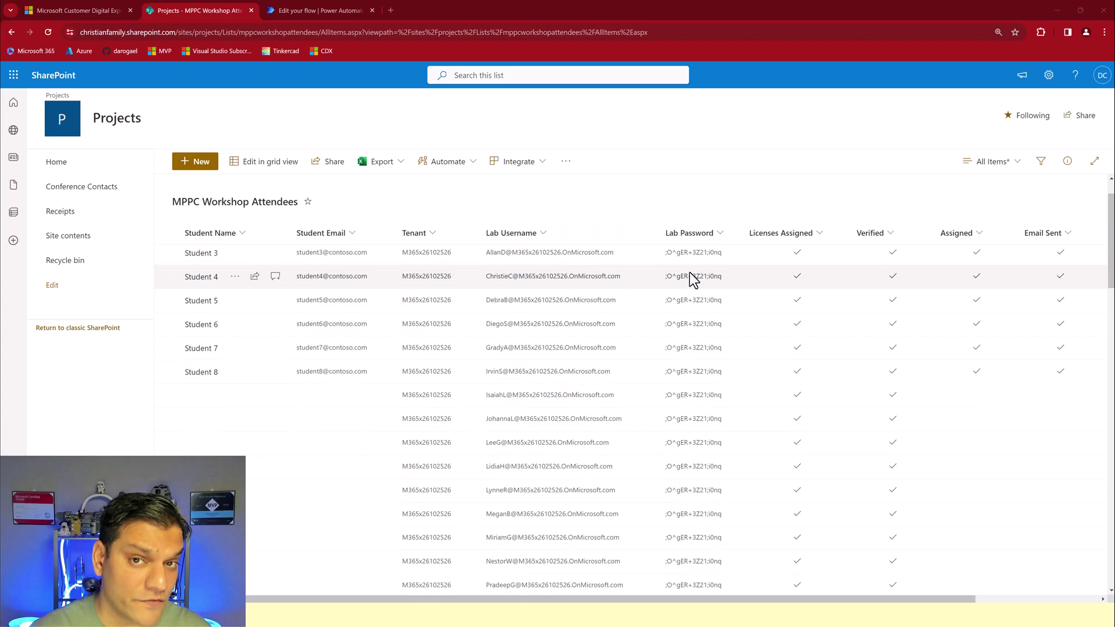
scroll(691, 279, up, 2)
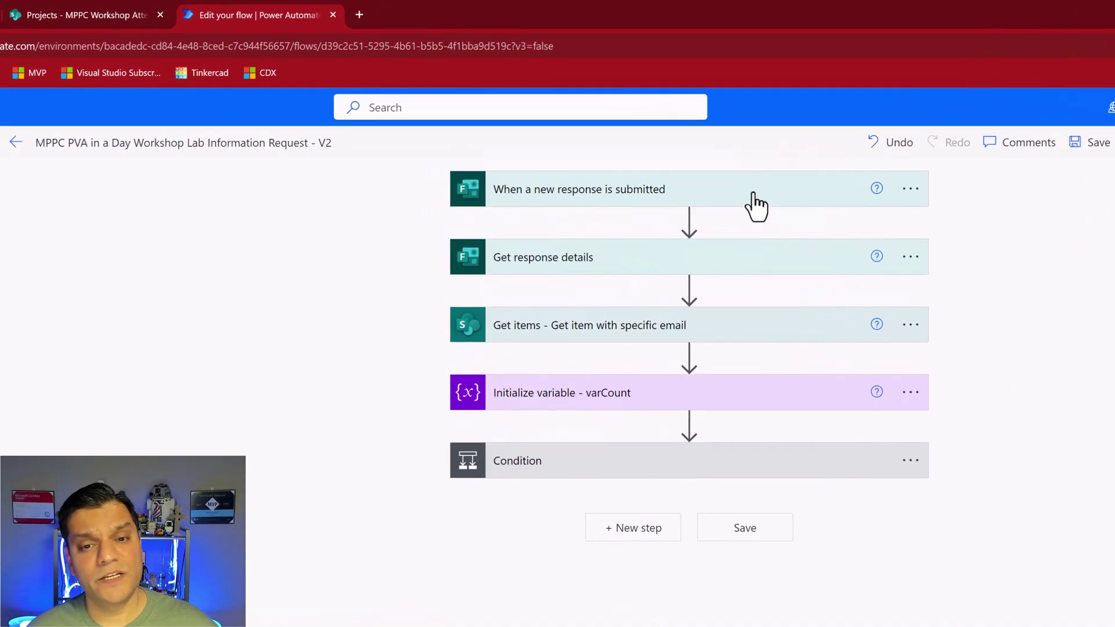
Expand the form trigger, Get response details and Get items cards to show the studentemail filter.
click(753, 197)
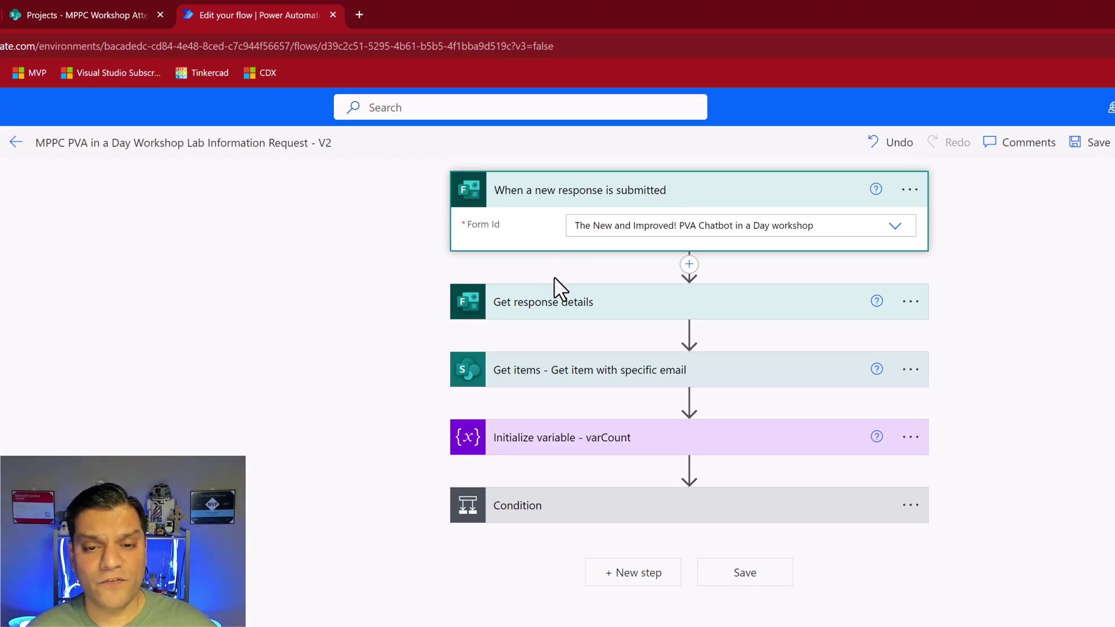
click(555, 304)
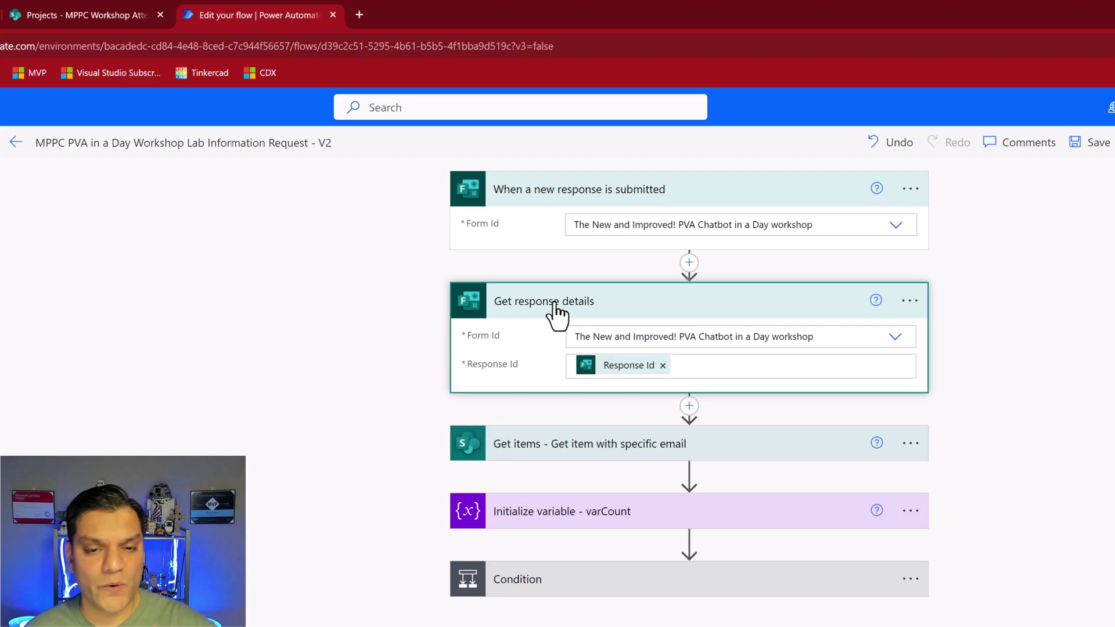
click(514, 446)
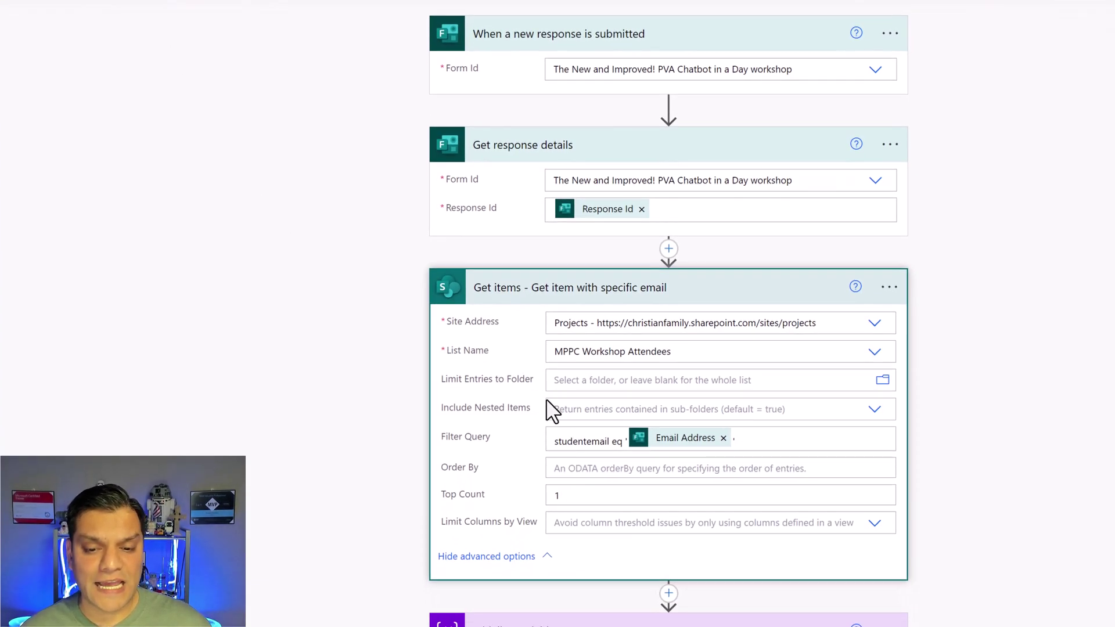
key(ctrl+Tab)
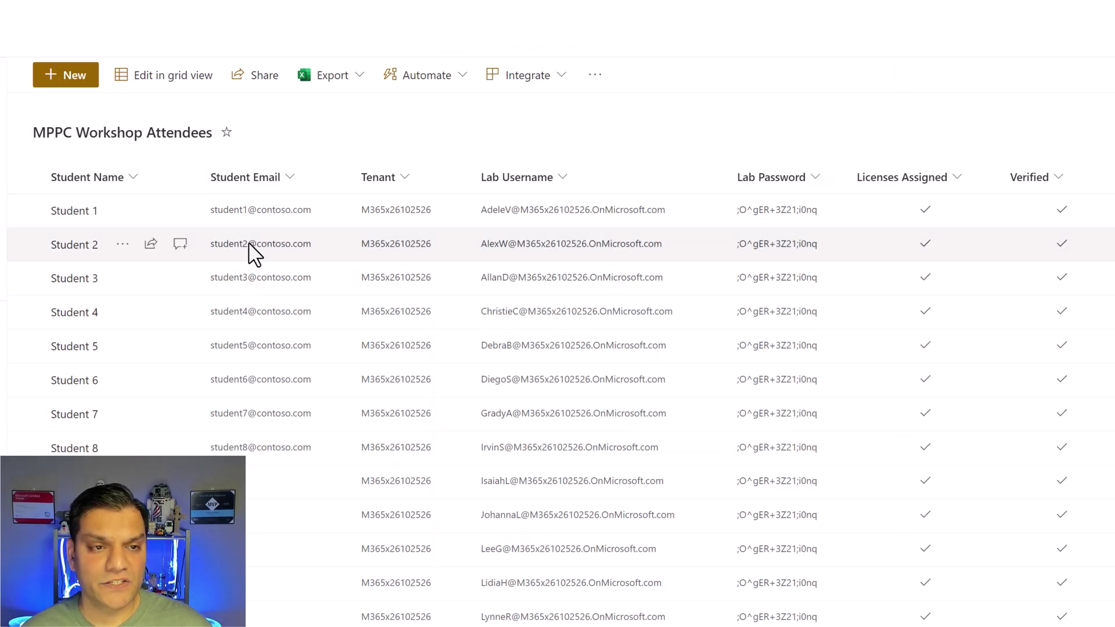
key(ctrl+Tab)
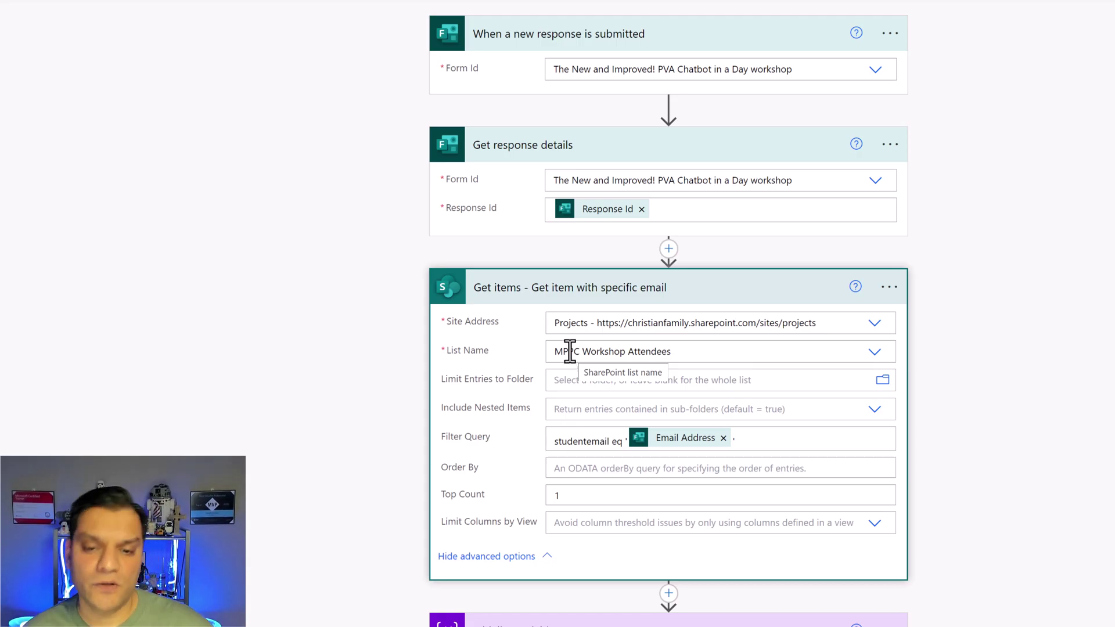
scroll(590, 523, down, 2)
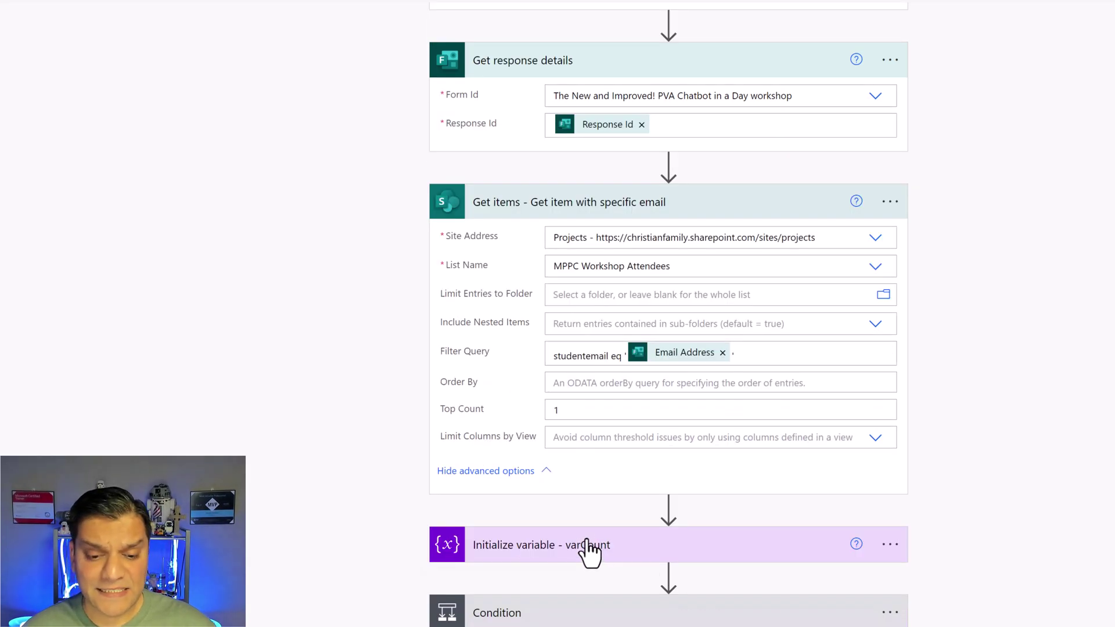
Expand Initialize variable varCount (Integer from length(...)) and scroll to the Condition varCount equals 0.
click(590, 552)
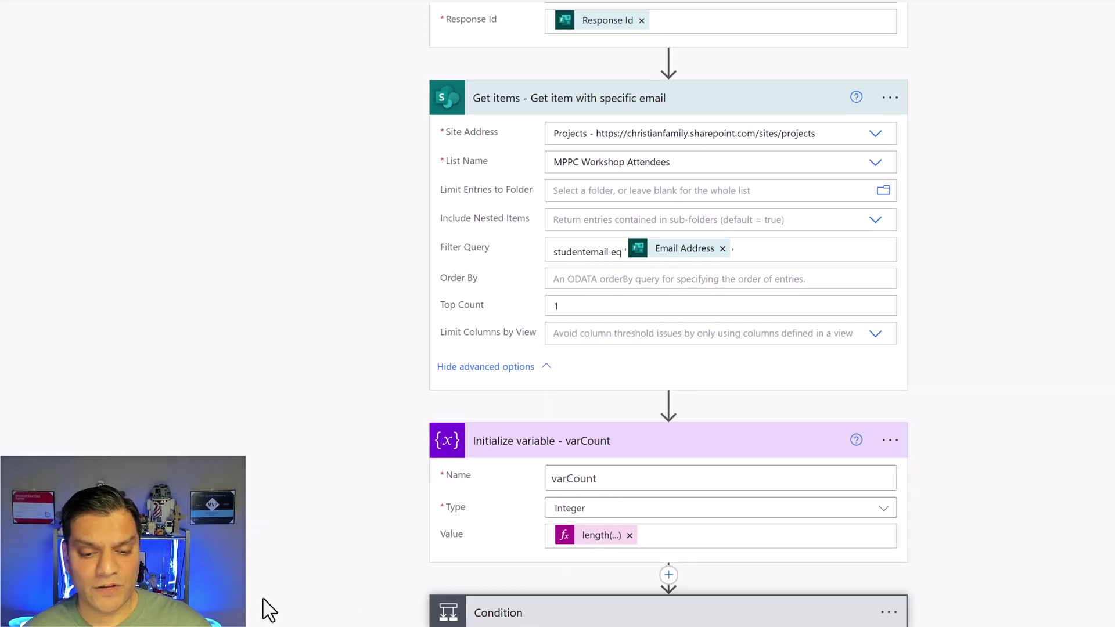
scroll(267, 607, down, 1)
scroll(268, 610, down, 2)
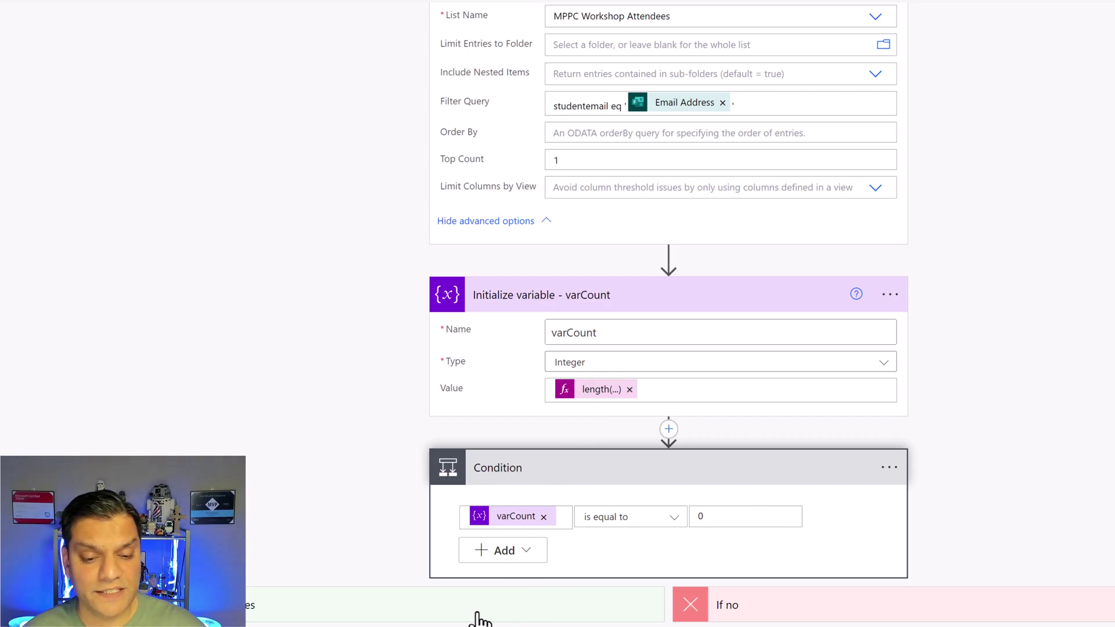
scroll(480, 620, down, 5)
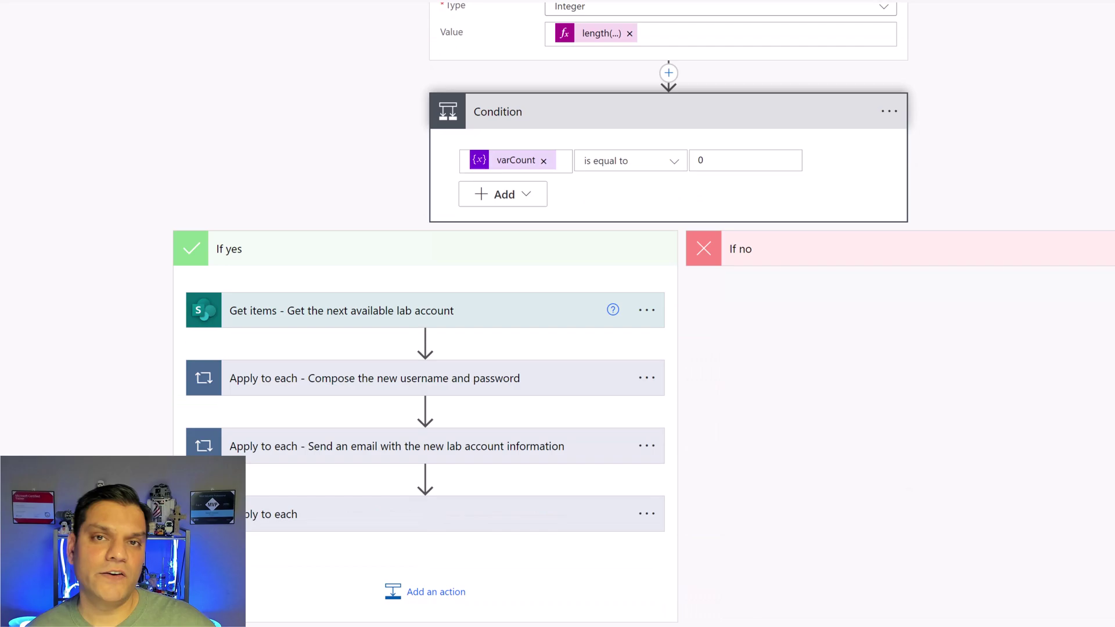
Expand the next-available-lab-account lookup and its advanced options showing the assigned eq false filter.
click(334, 326)
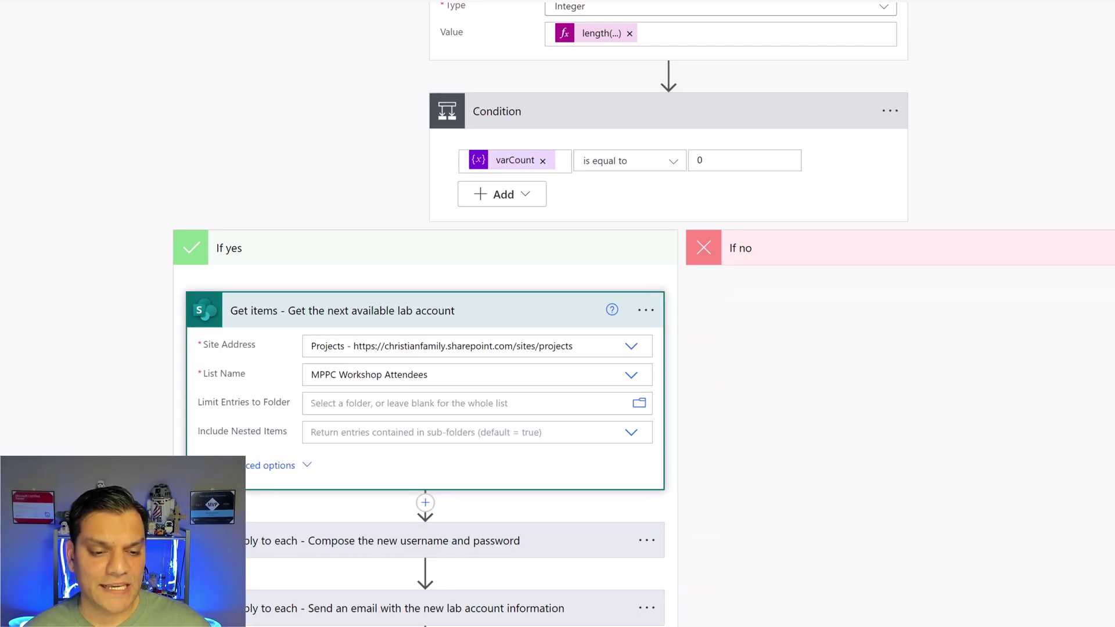
click(273, 465)
scroll(423, 424, down, 1)
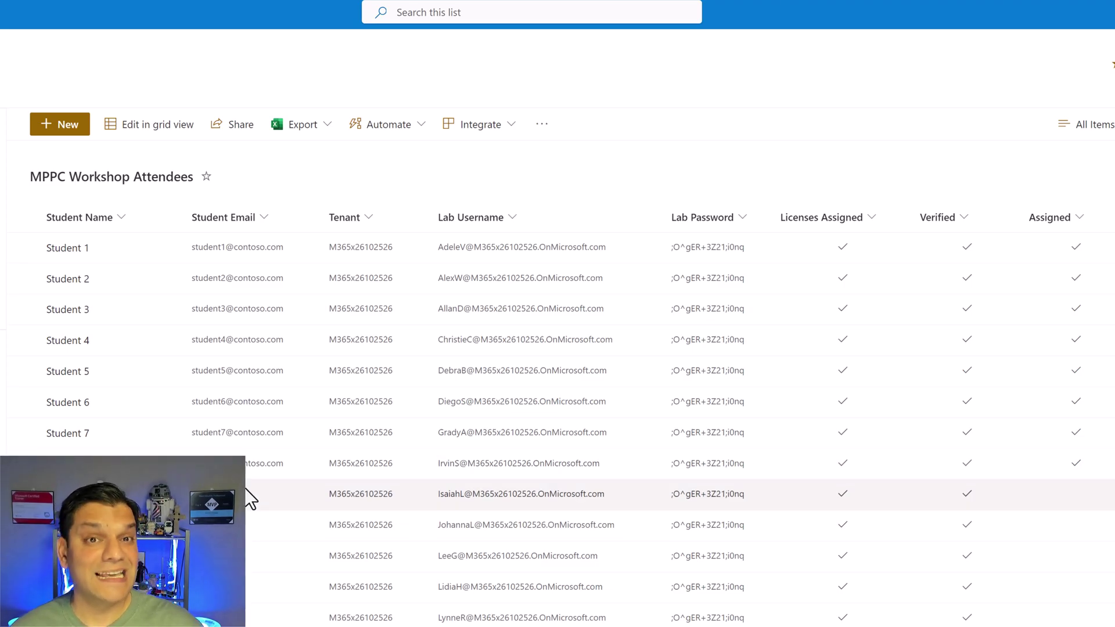
key(alt+Tab)
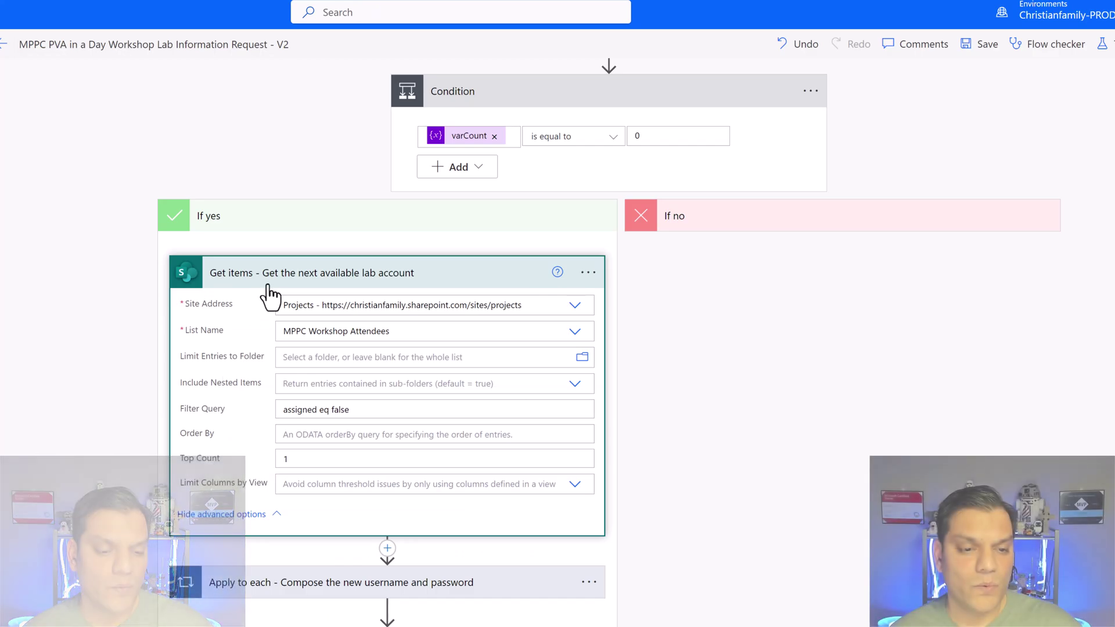
Expand the Apply to each loop composing the ID, Lab Username and Lab Password.
scroll(294, 592, down, 2)
click(282, 464)
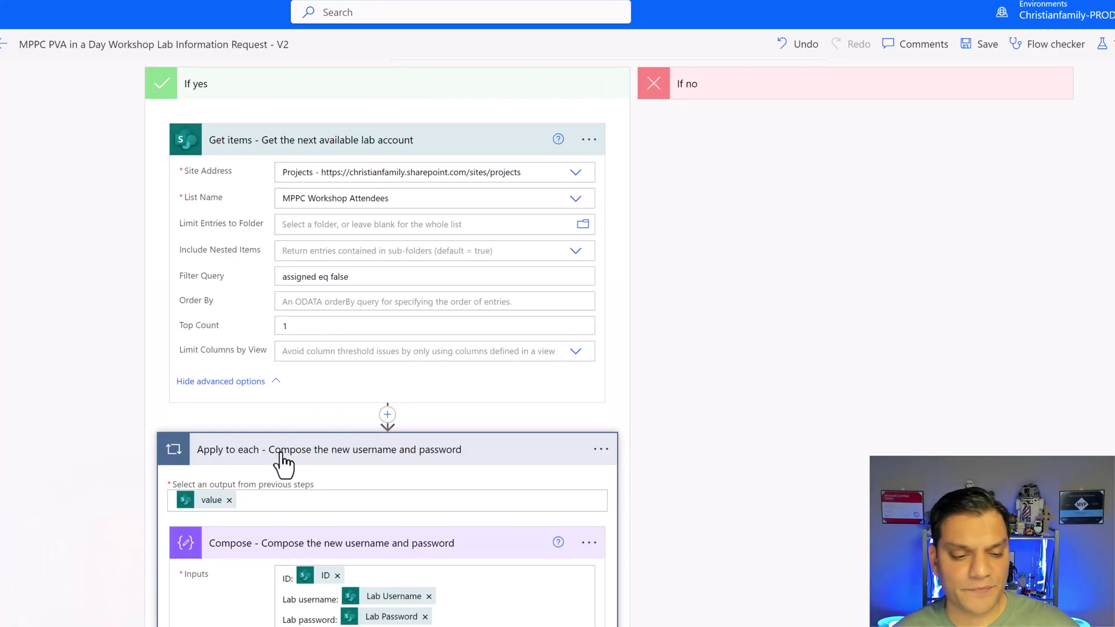
scroll(220, 593, down, 2)
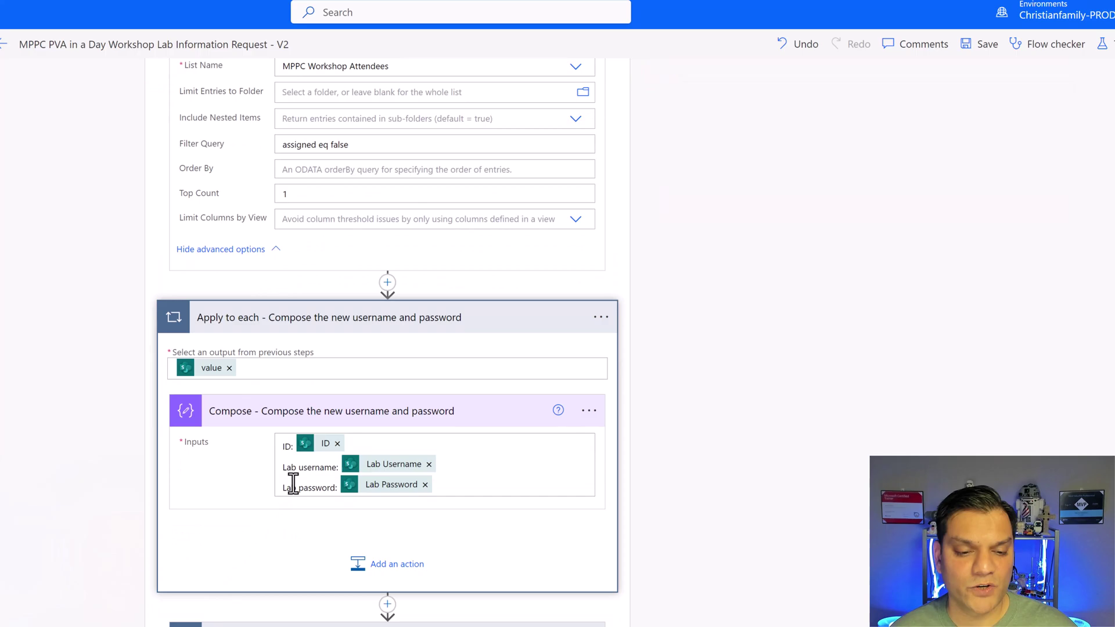
scroll(263, 557, down, 1)
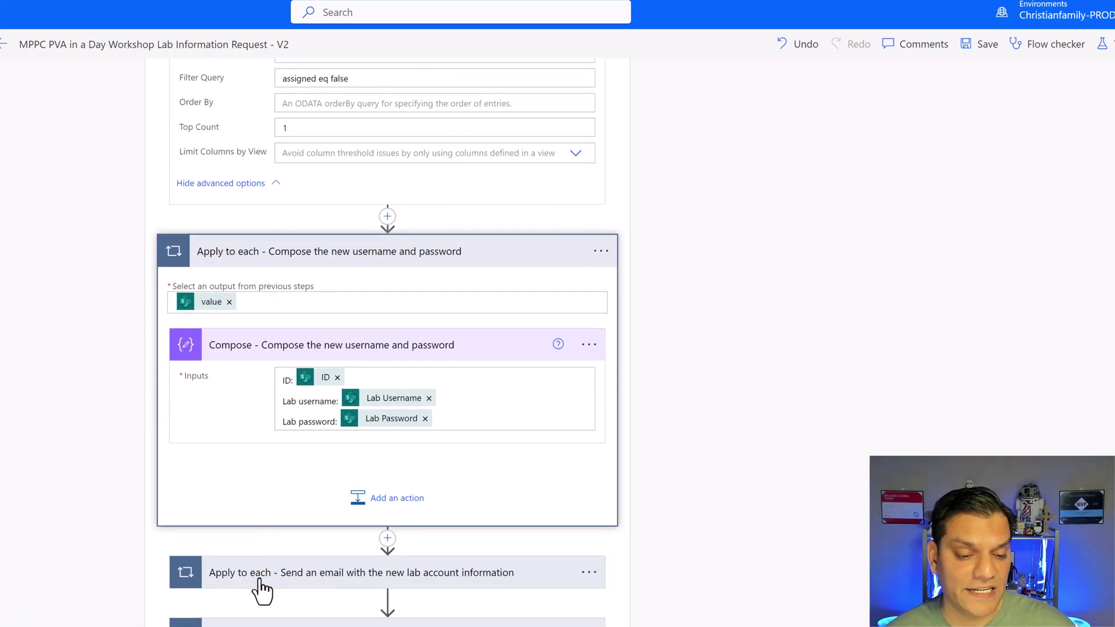
Expand the new-lab-account email step and read its recipient, subject, credentials and agenda body.
click(261, 581)
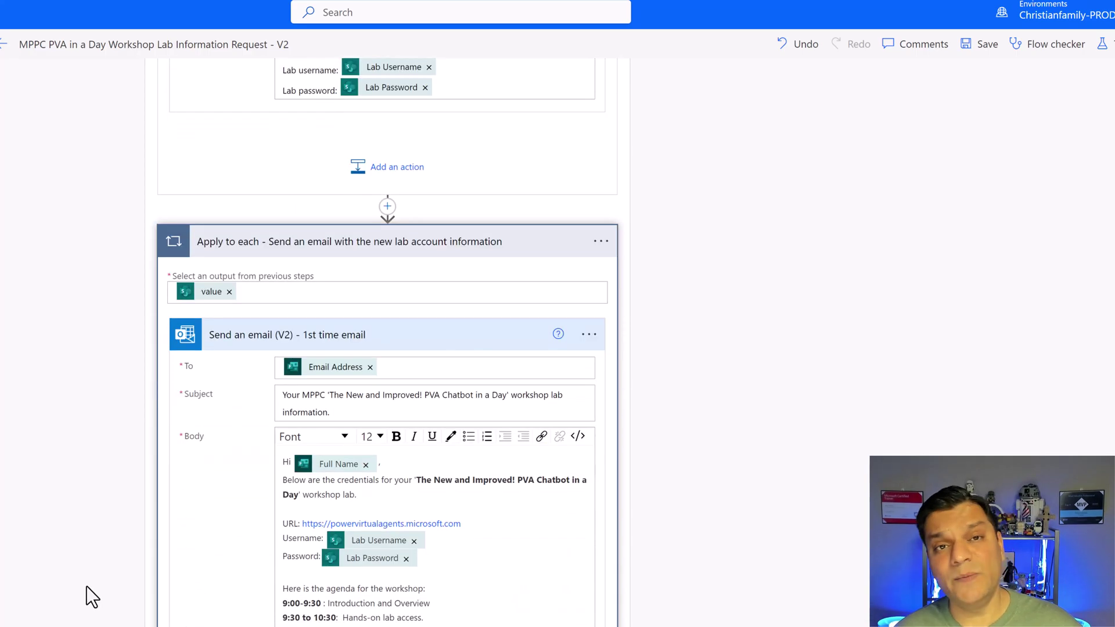
scroll(86, 586, down, 2)
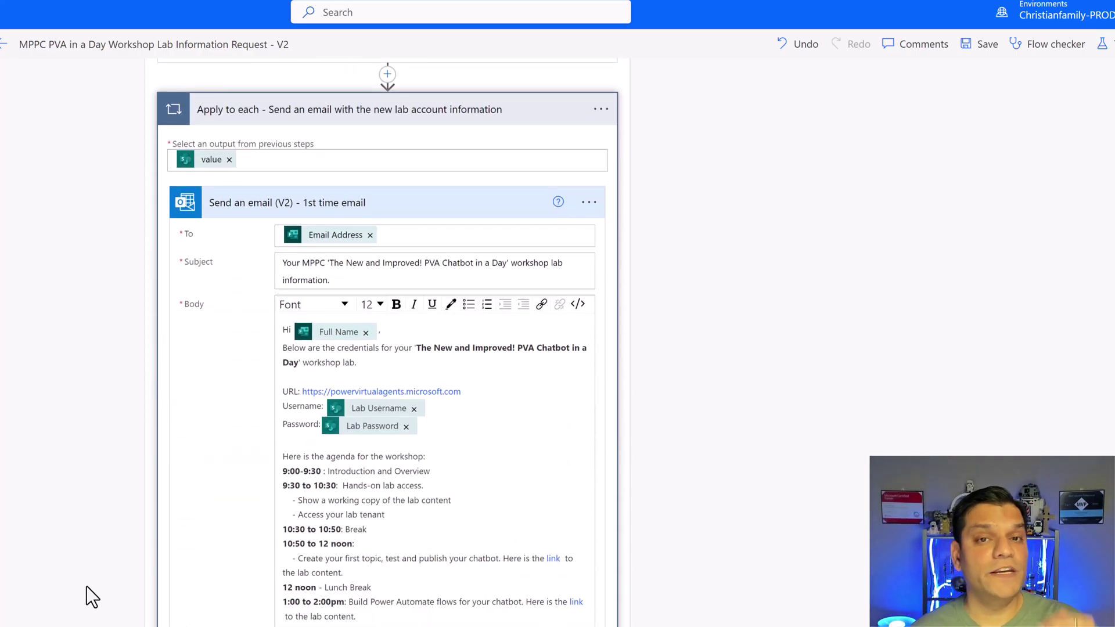
scroll(499, 528, down, 2)
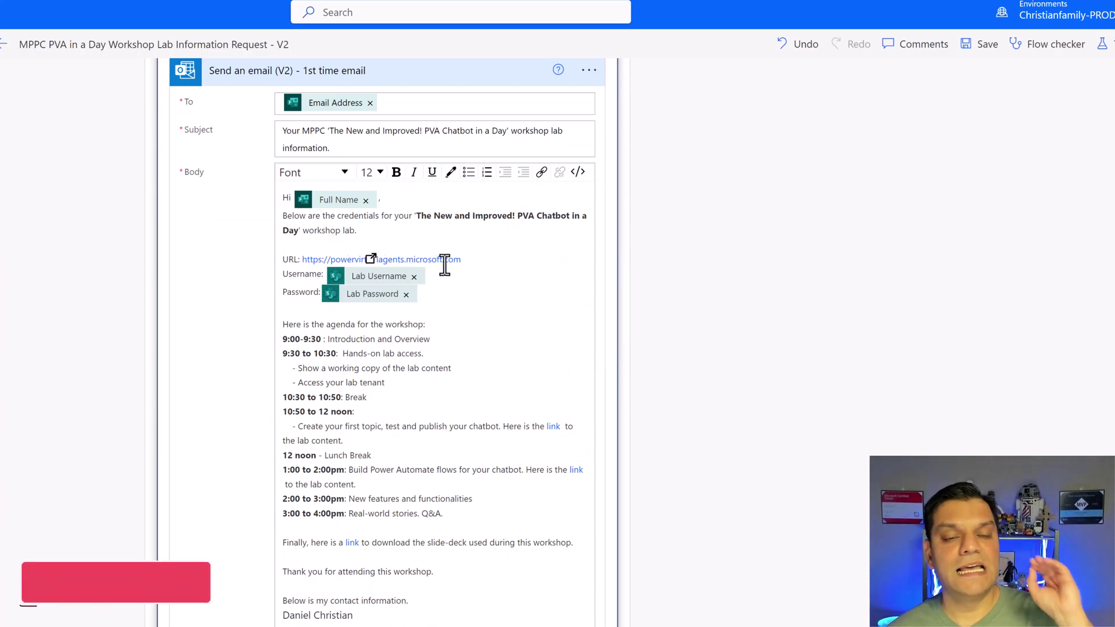
scroll(465, 423, down, 4)
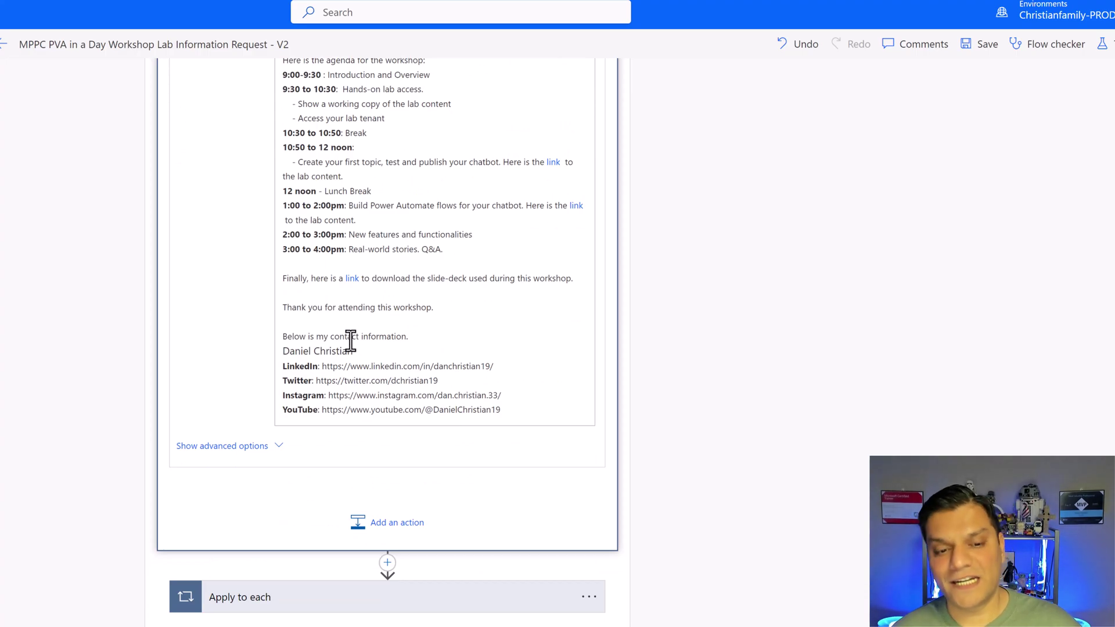
scroll(350, 341, up, 4)
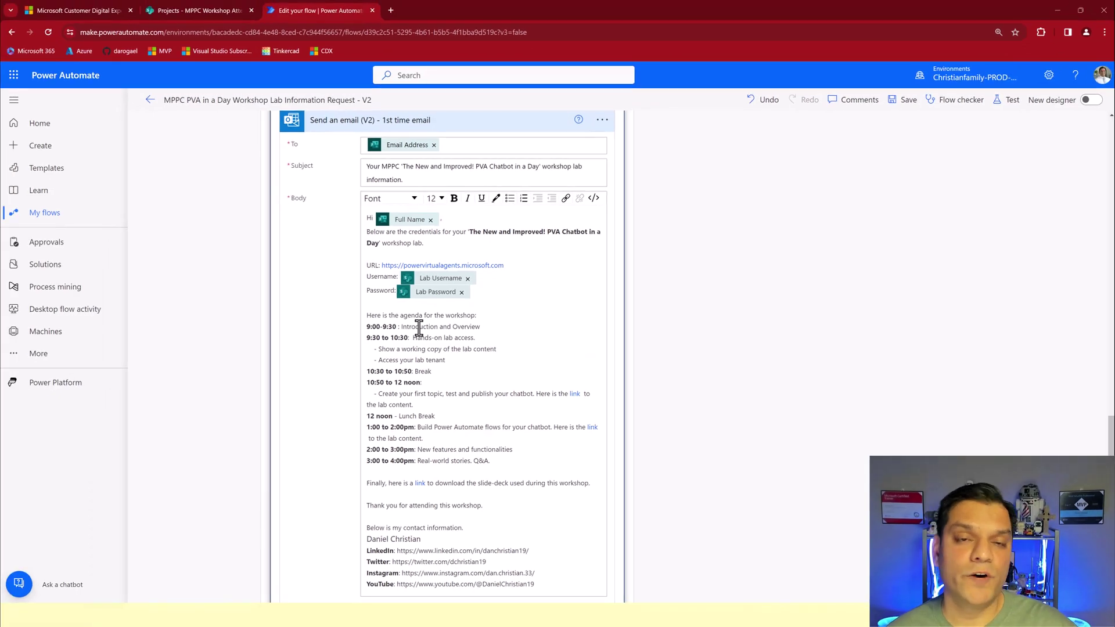
scroll(419, 328, down, 5)
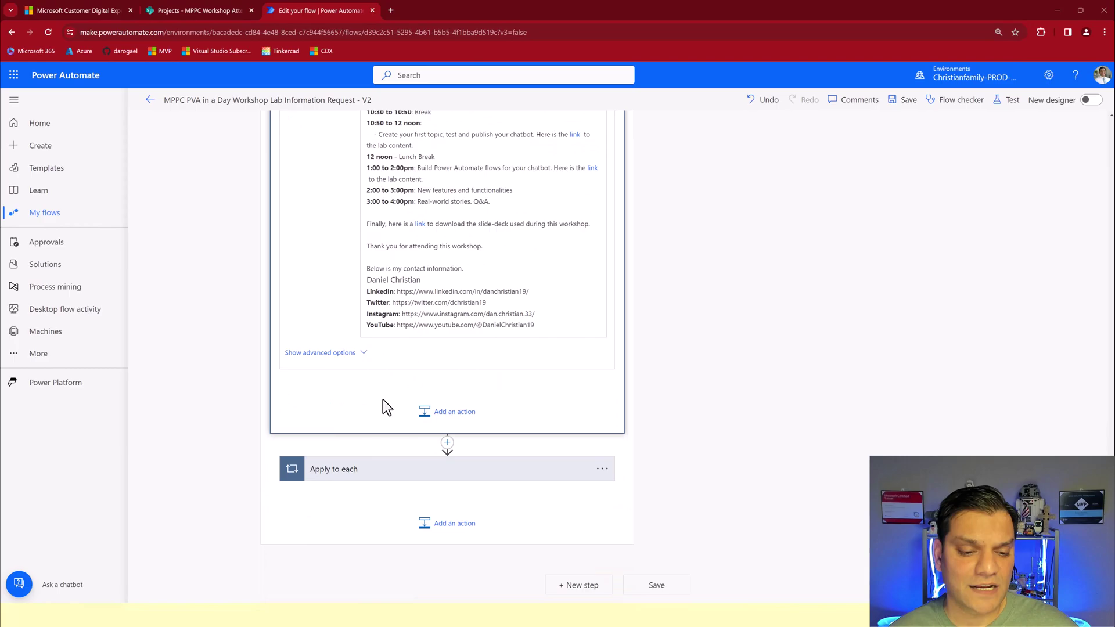
Expand the next loop to show Update item setting Assigned and Email Sent to Yes.
click(374, 479)
scroll(256, 497, down, 4)
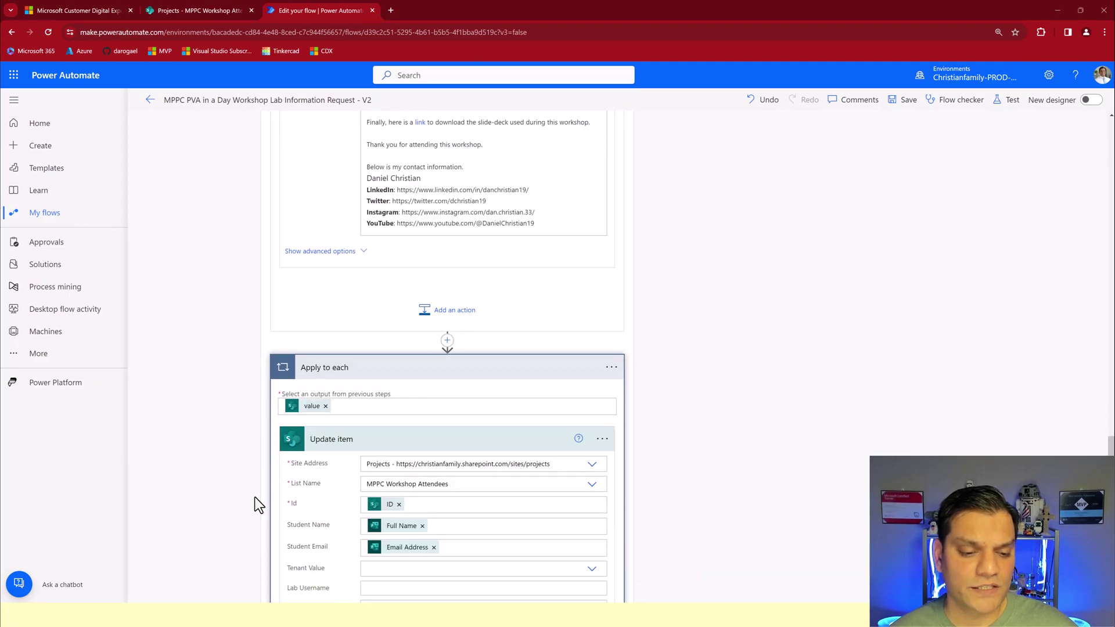
scroll(256, 498, down, 2)
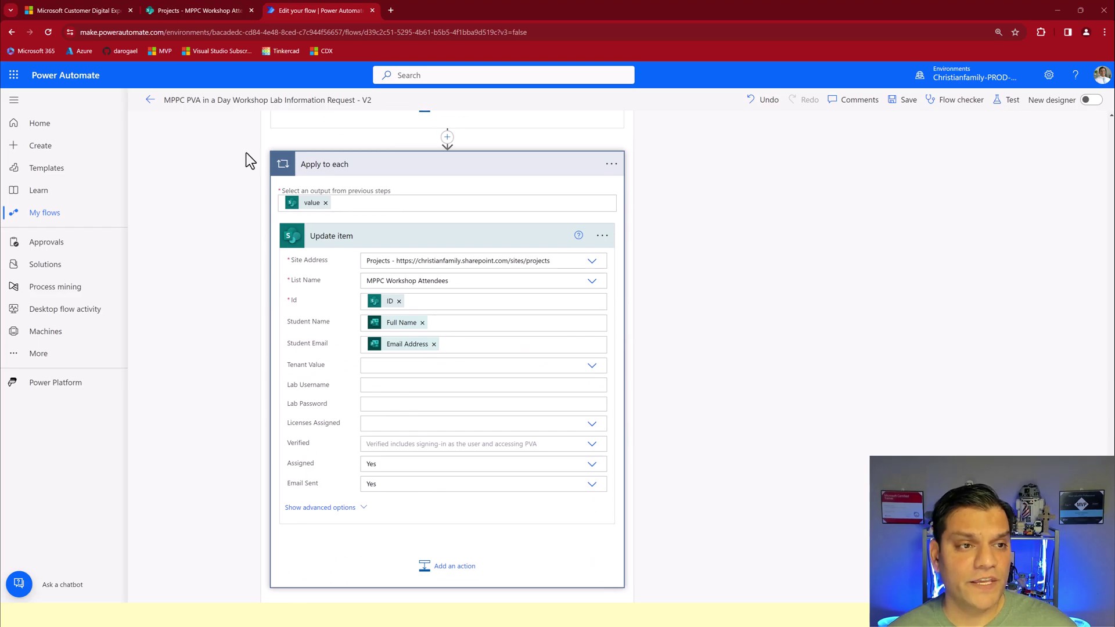
Compare the flow with the SharePoint attendees list, ending on Students 1–8 marked assigned and emailed.
click(213, 11)
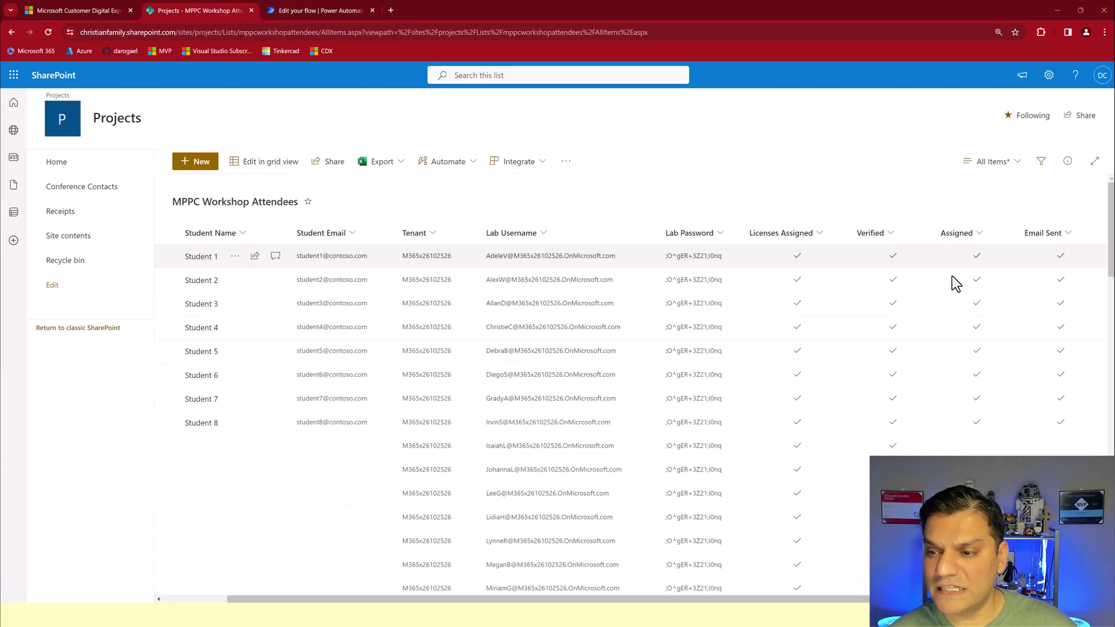
click(326, 6)
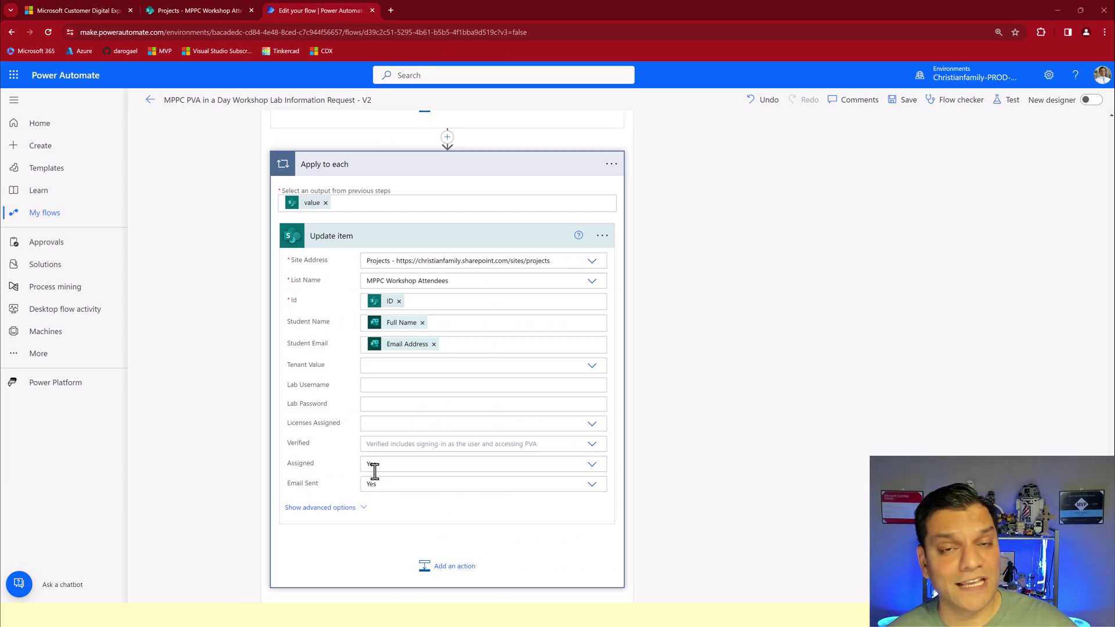
scroll(375, 472, up, 1)
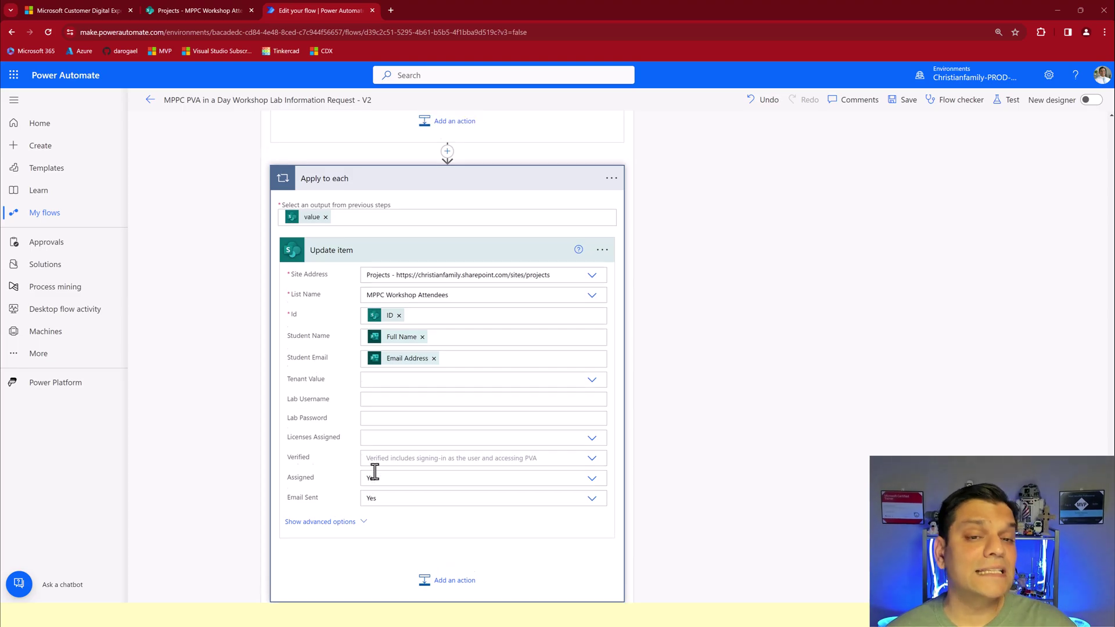
scroll(374, 471, up, 15)
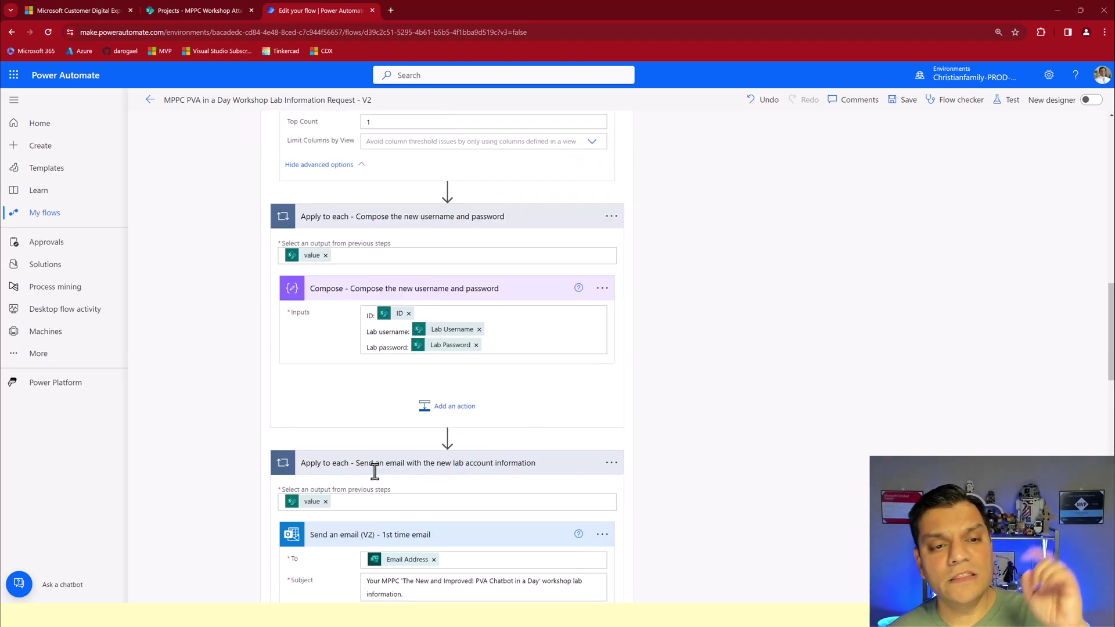
scroll(375, 472, up, 10)
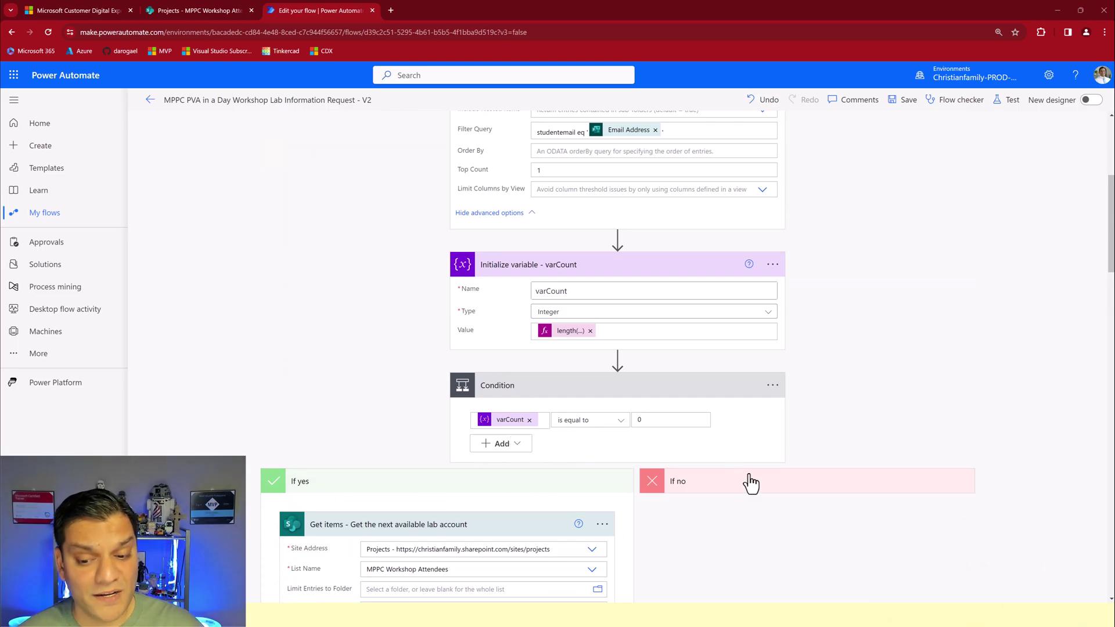
click(218, 9)
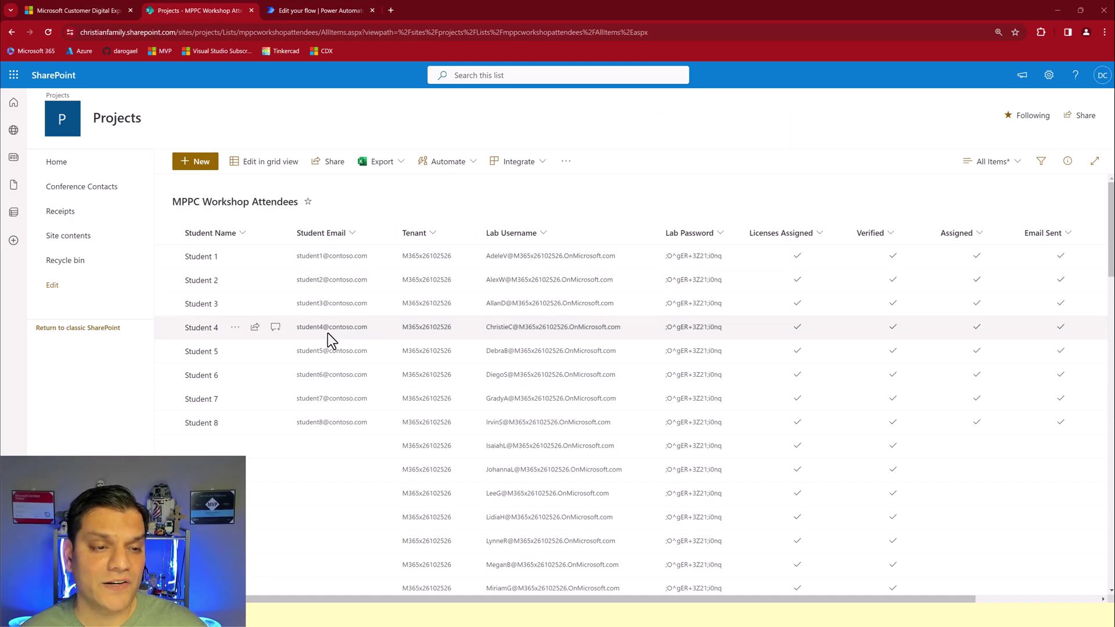
Expand the If no branch loop and Compose step holding the assigned username and password.
click(314, 10)
scroll(922, 394, down, 3)
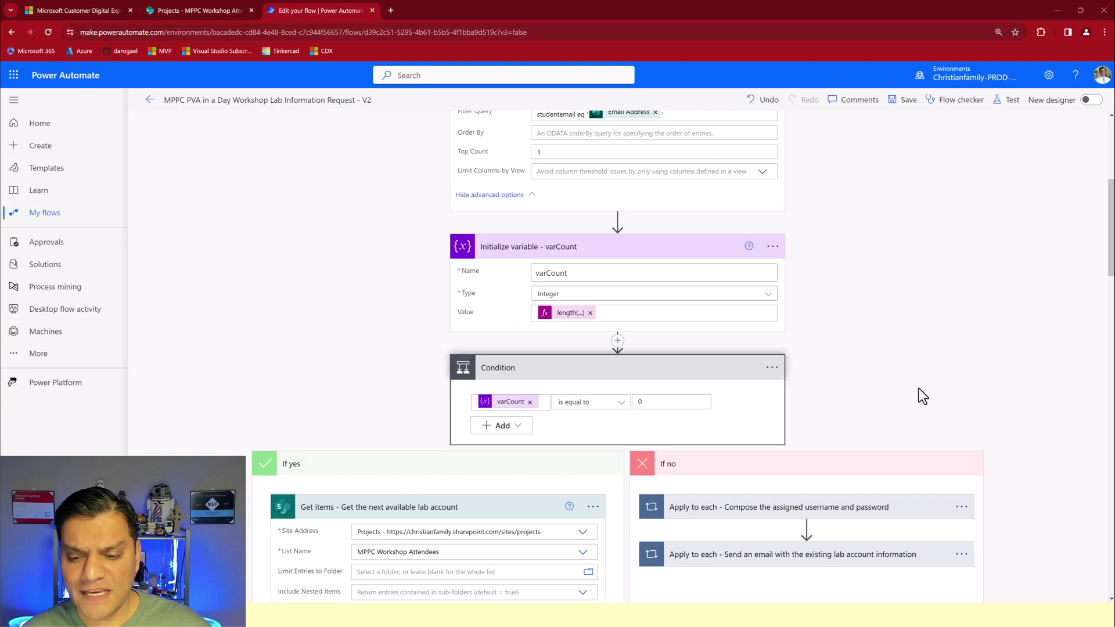
click(825, 378)
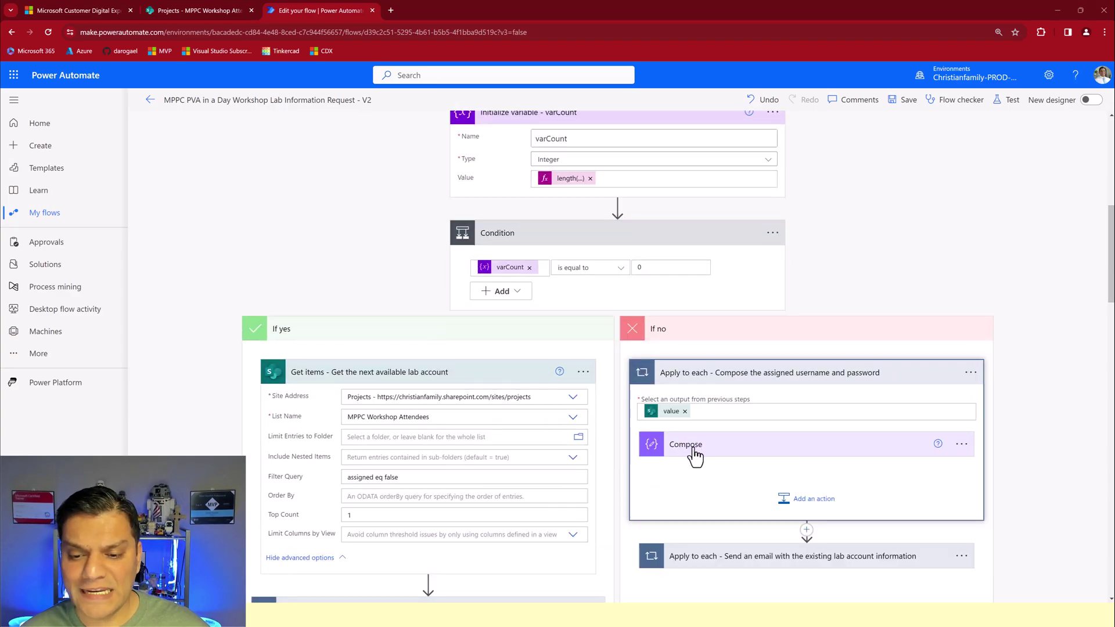
click(695, 444)
scroll(707, 465, down, 2)
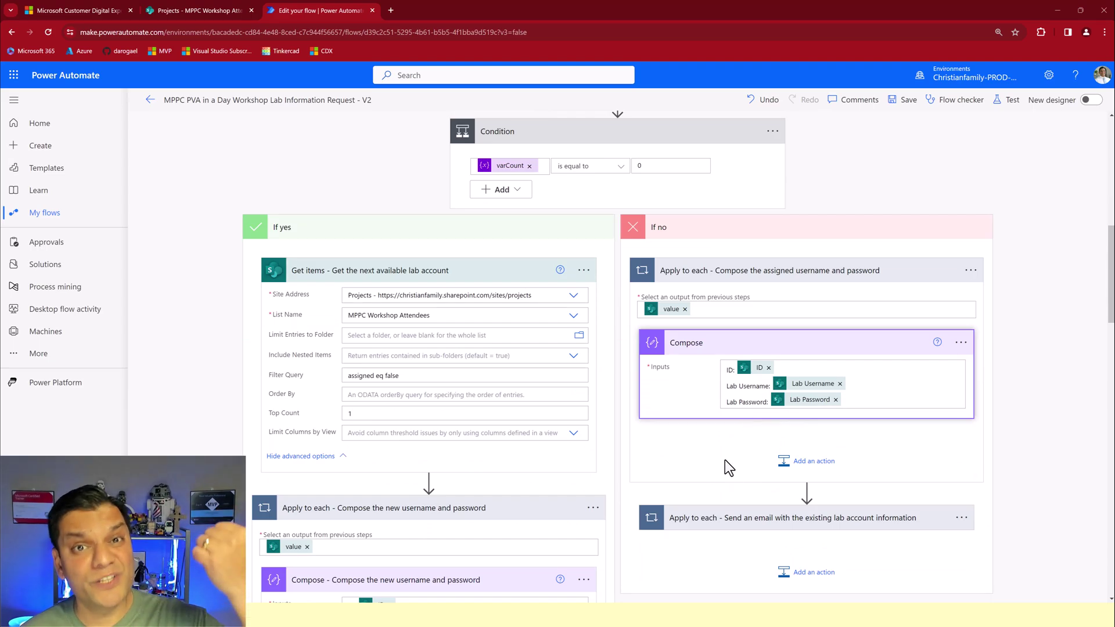
Expand the Resend an email step to show its recipient, subject and credentials-and-agenda body.
click(714, 529)
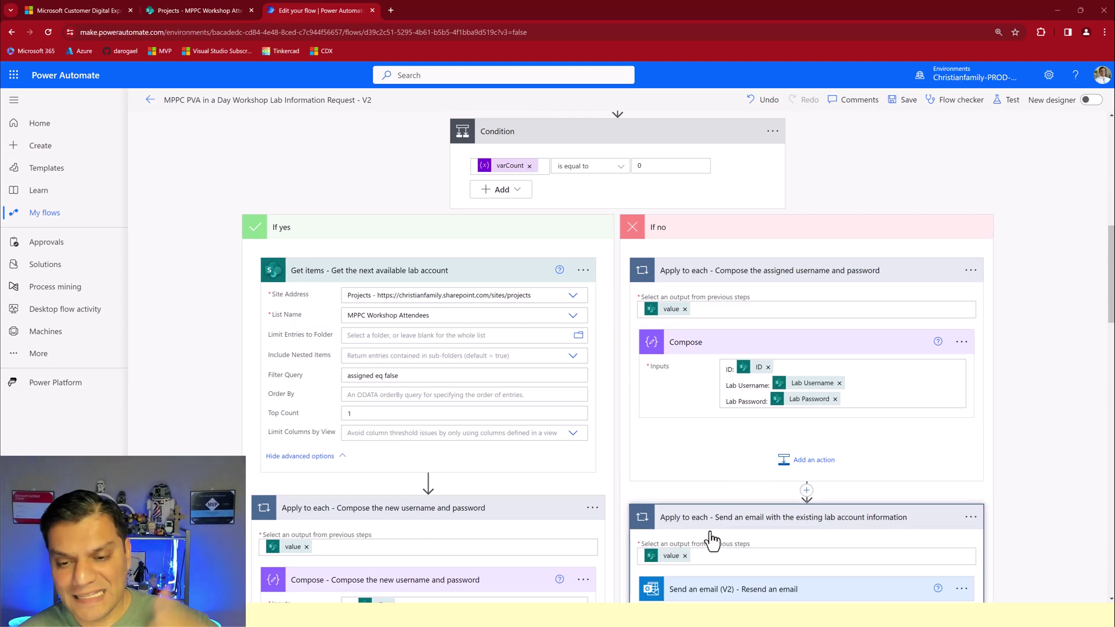
scroll(711, 533, down, 2)
click(712, 494)
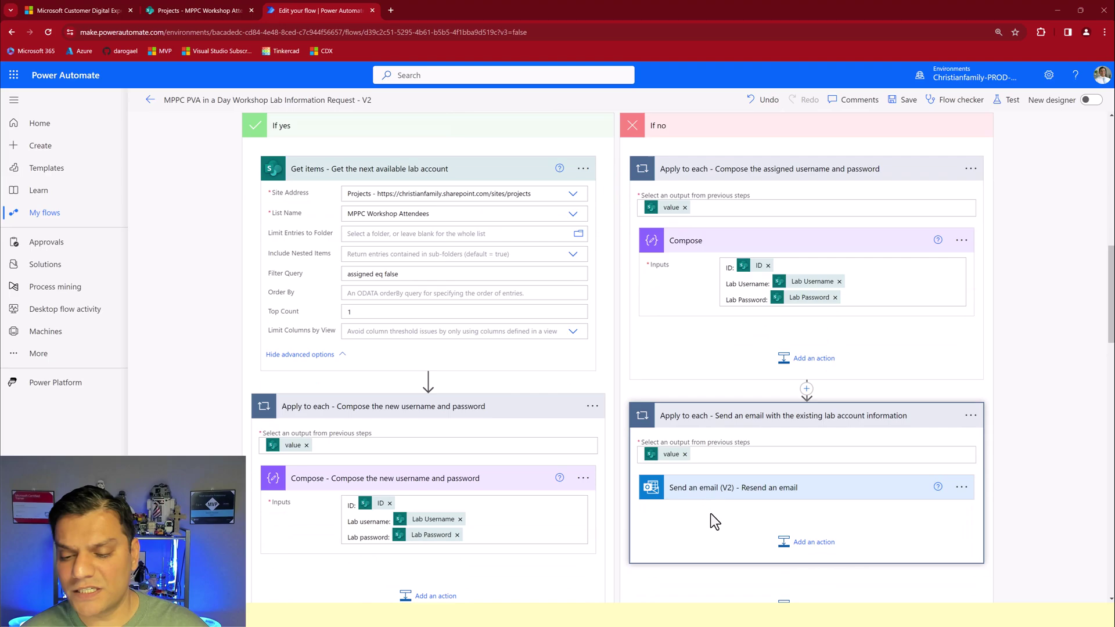
scroll(710, 516, down, 3)
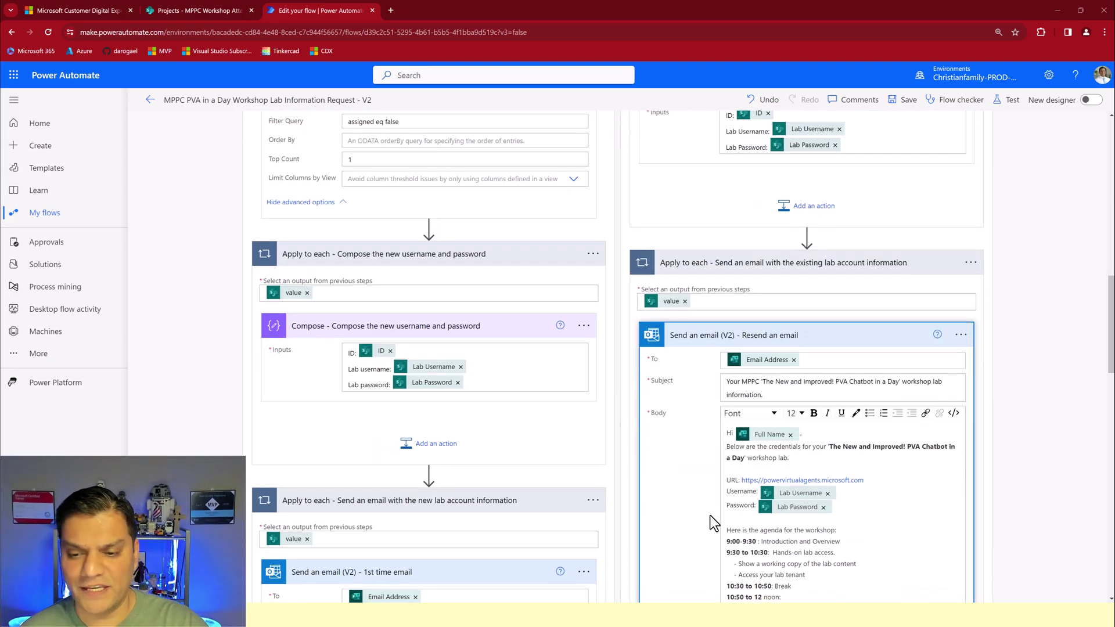
scroll(709, 515, down, 8)
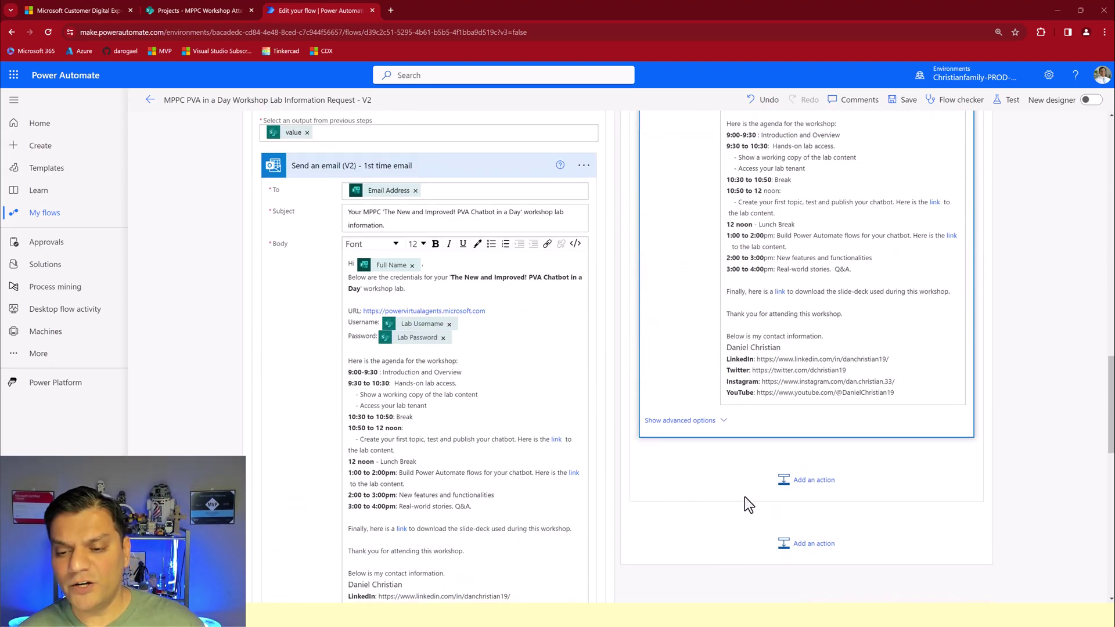